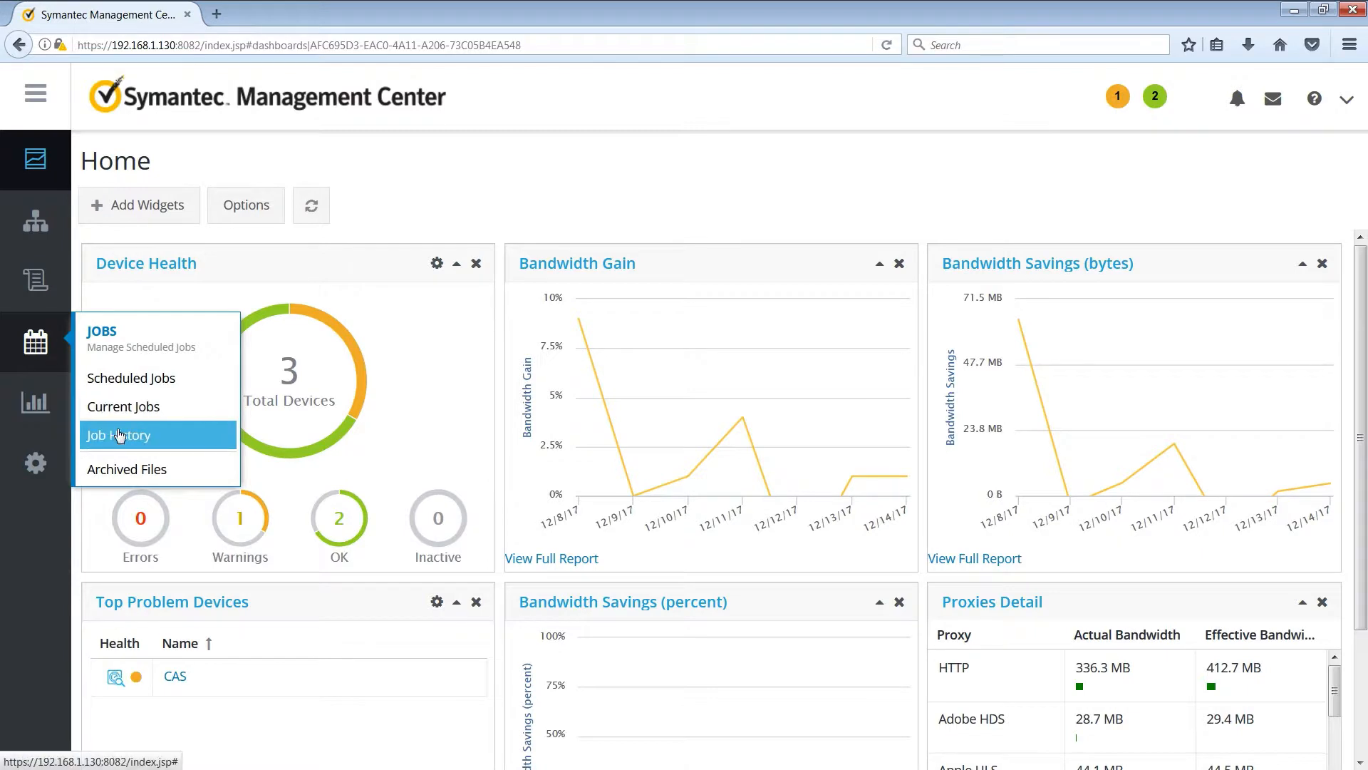
Open the job history in Symantec Management Center
left_click(119, 435)
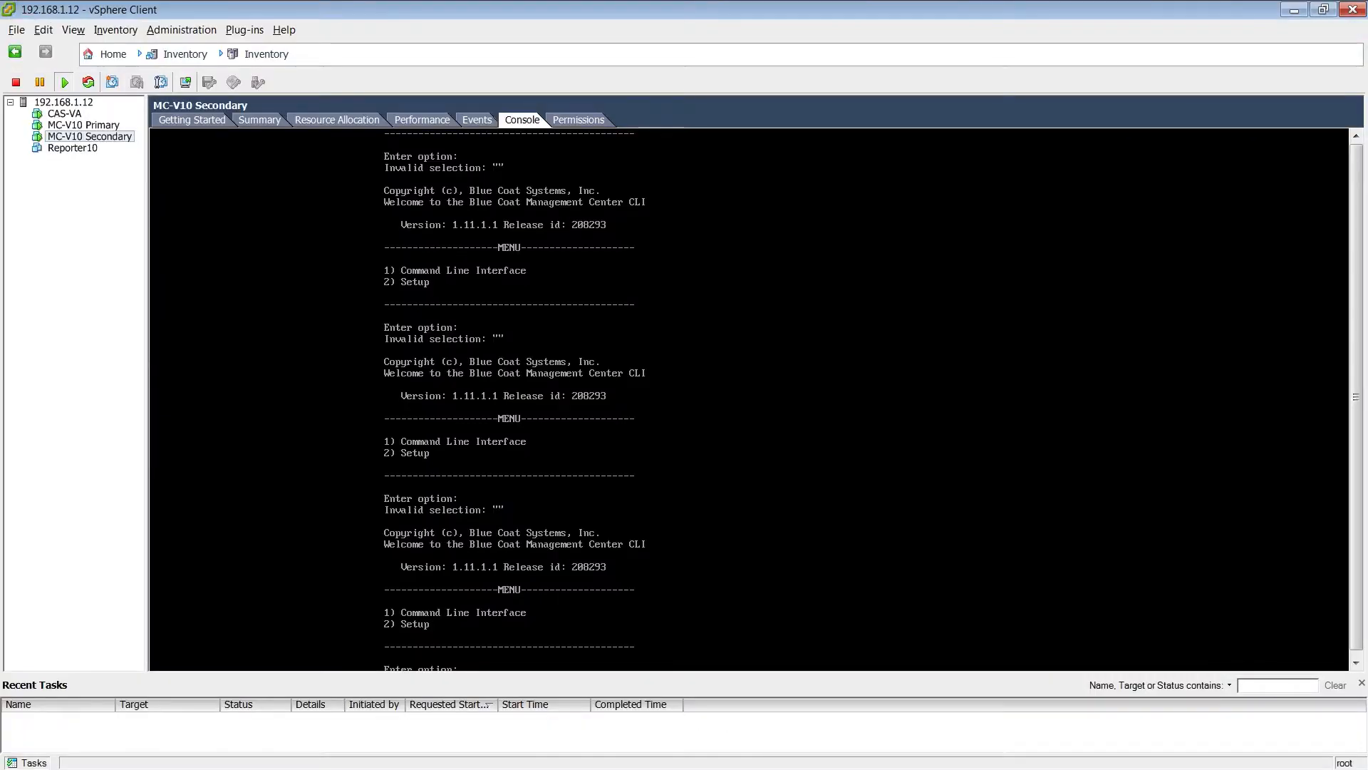
Switch to vSphere Client, enter the Command Line Interface in the MC-V10 Primary console, and turn on enable mode
left_click(114, 126)
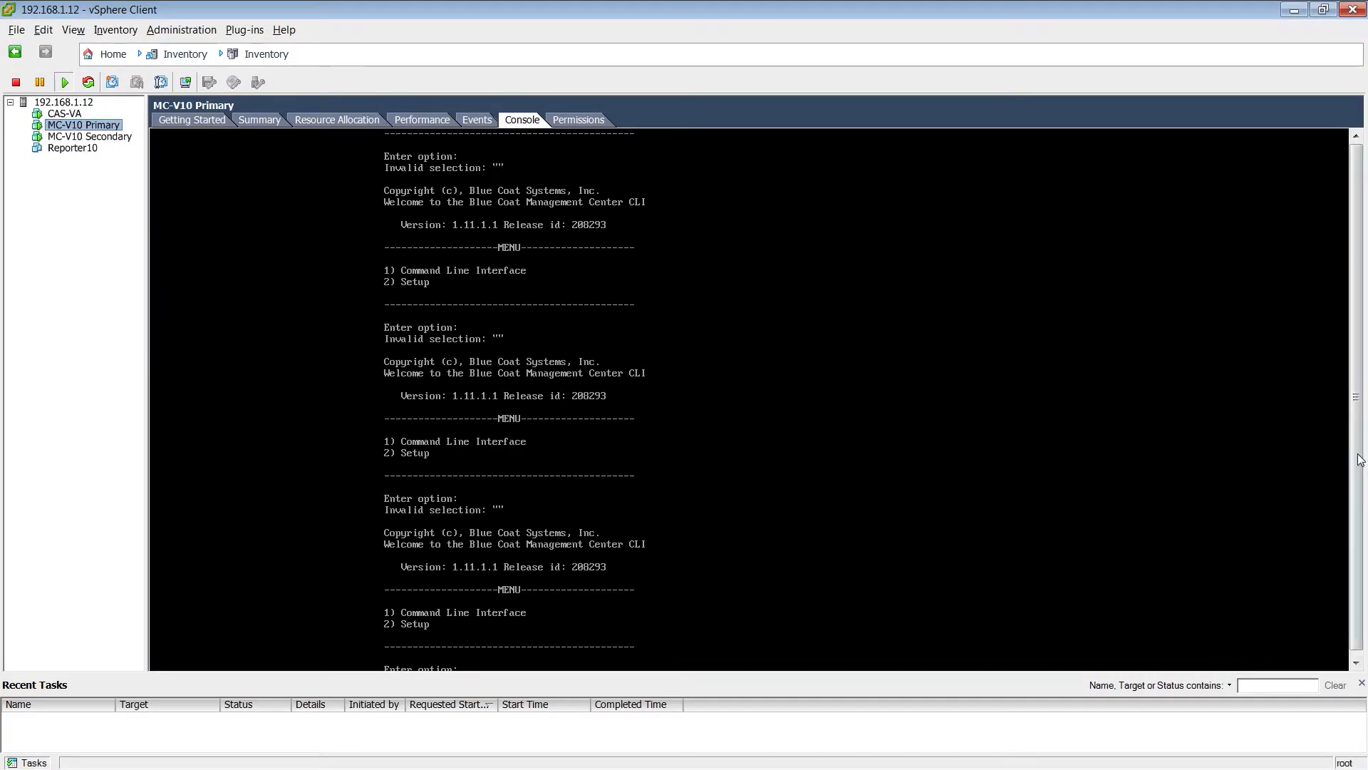
left_click(813, 655)
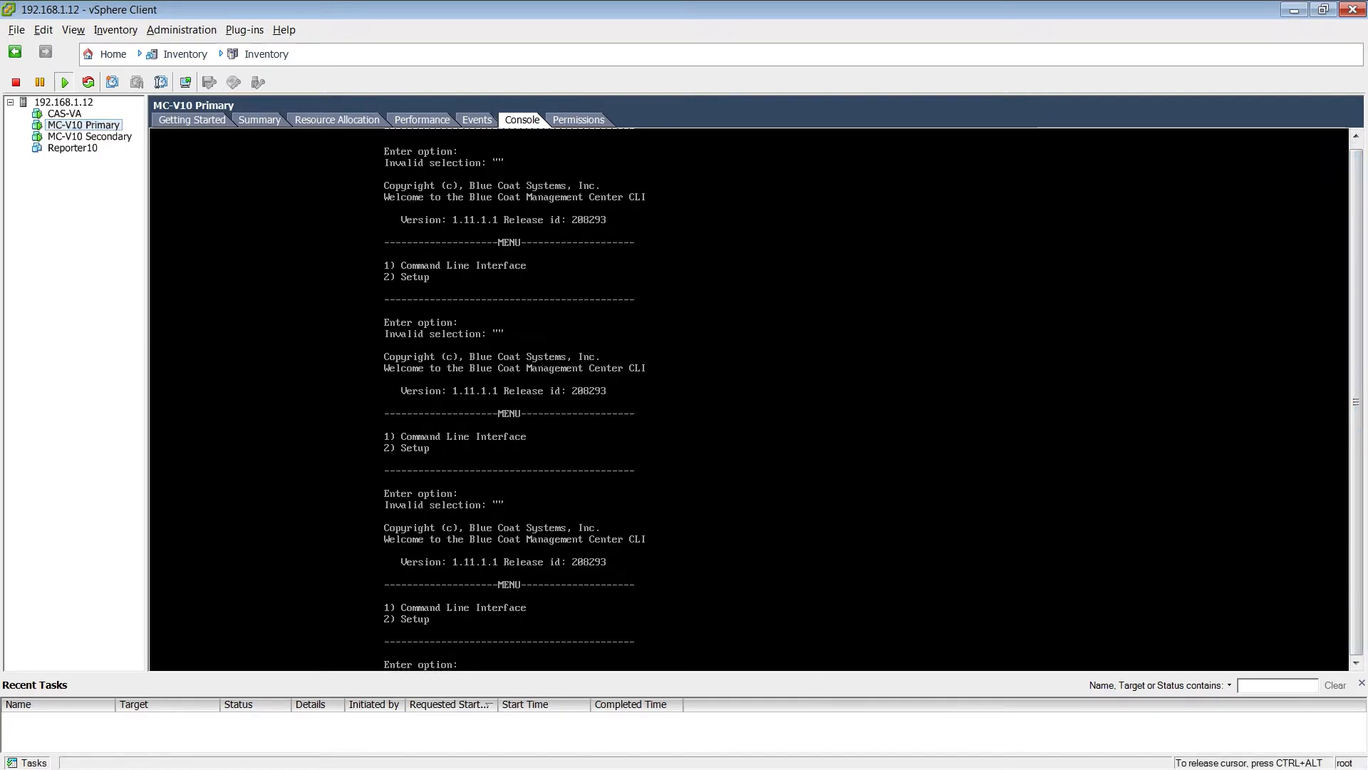
type("1")
key("Return")
type("en")
key("Return")
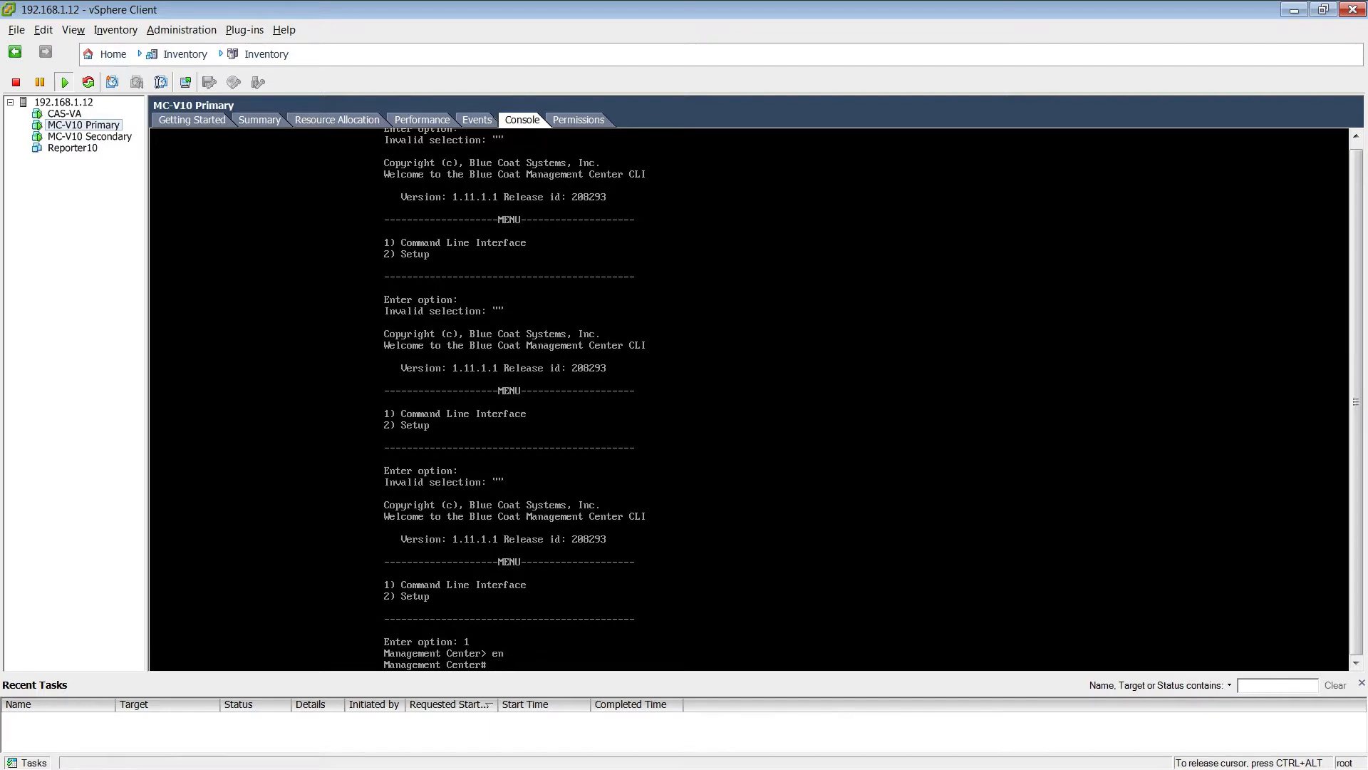
Make MC-V10 Primary the primary failover partner with the command "failover make-primary", and release the console cursor
type("failove")
key("BackSpace")
type("ver make-primary")
key("Return")
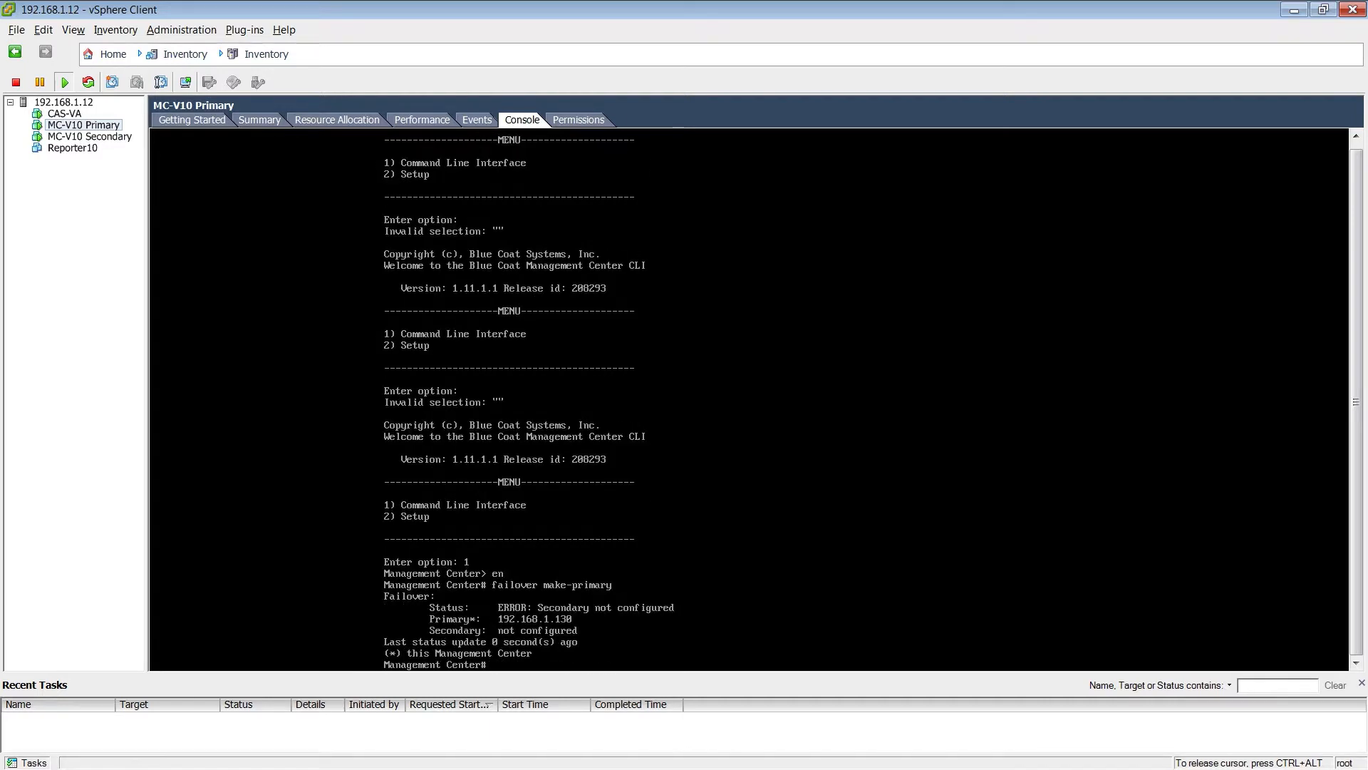
key("ctrl+alt")
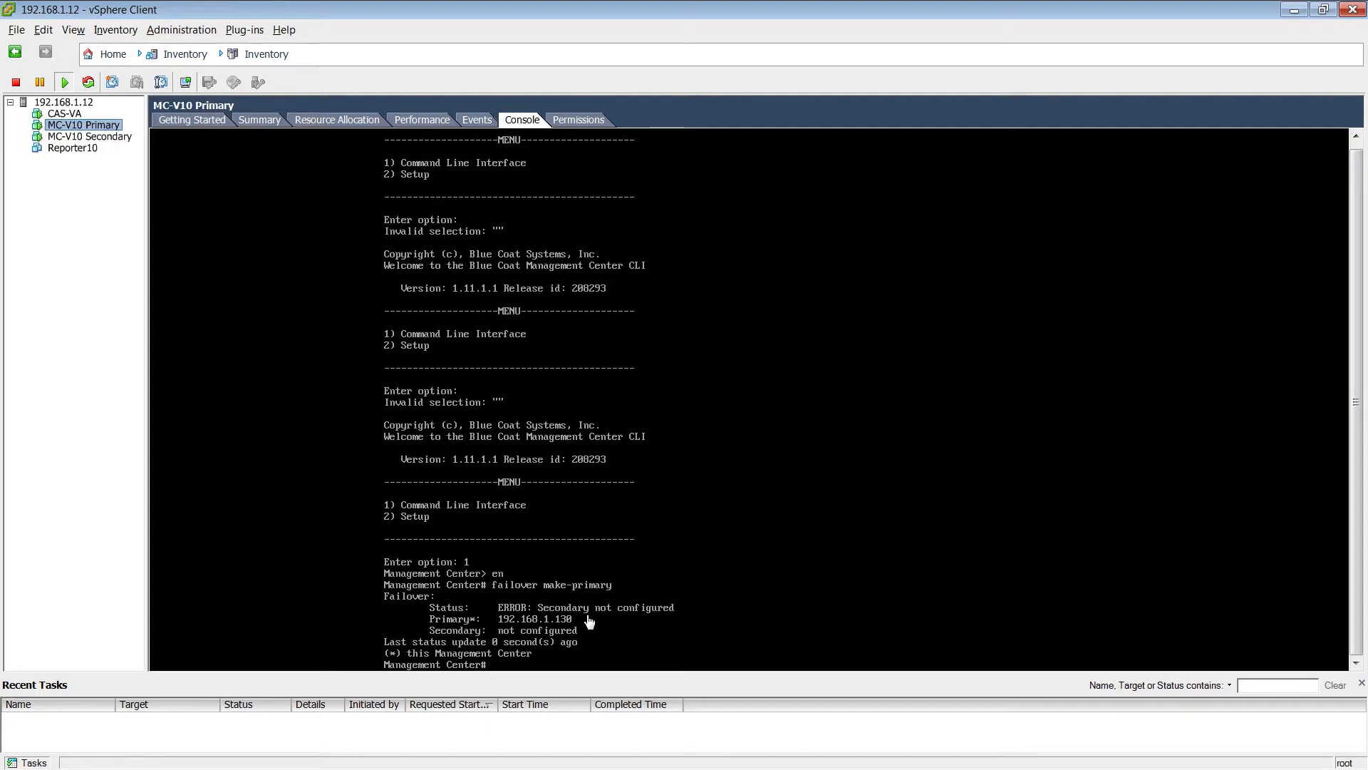
Enter the Command Line Interface in the MC-V10 Secondary console and turn on enable mode
left_click(96, 137)
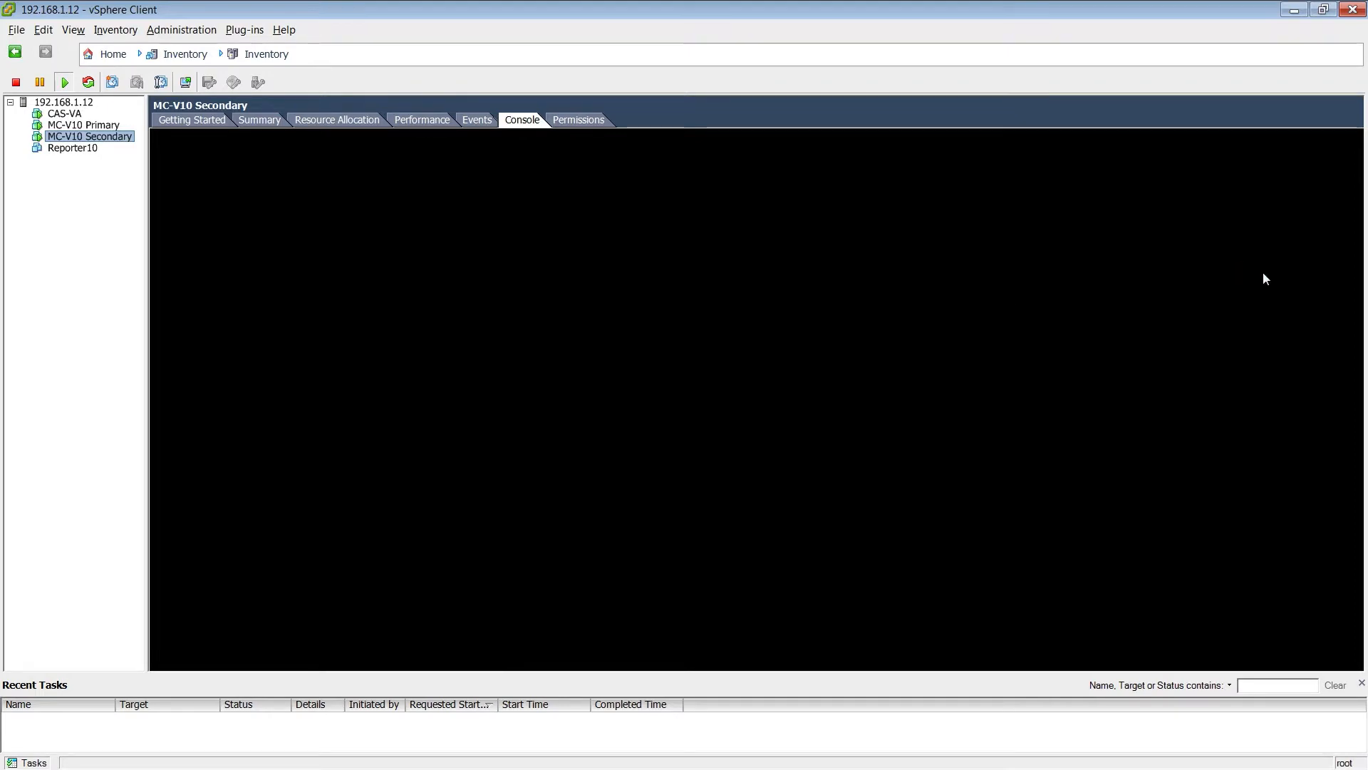
left_click(560, 656)
type("1")
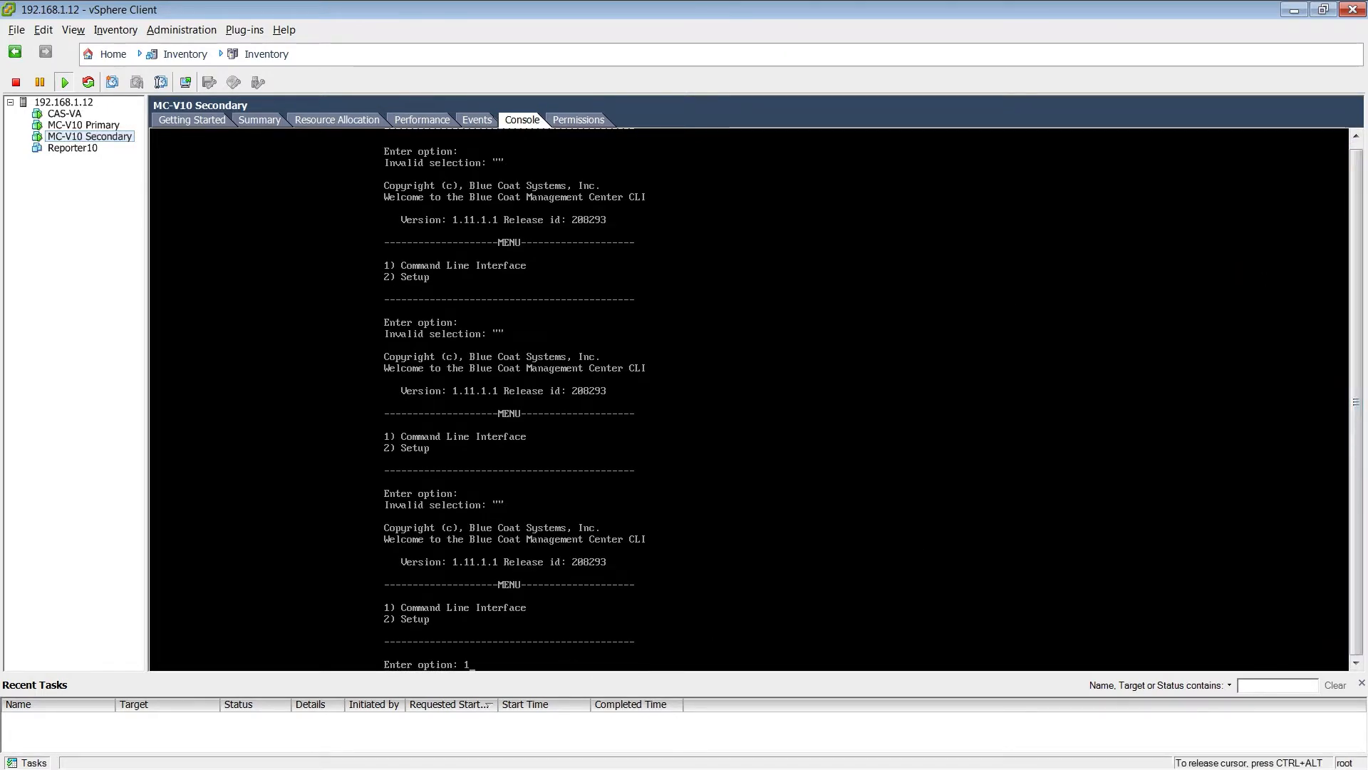
key("Return")
type("en")
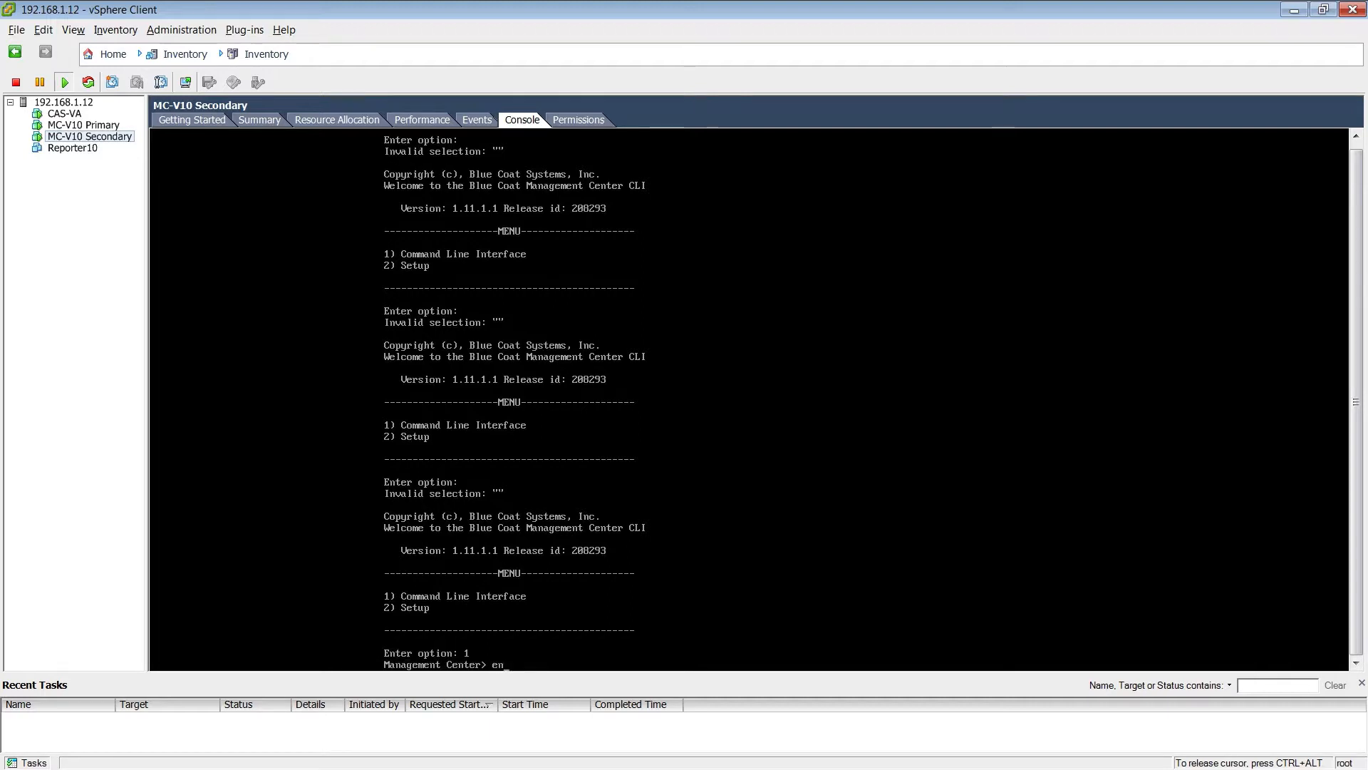
key("Return")
Start the secondary failover setup on MC-V10 Secondary with the command "failover make-secondary"
type("failocer")
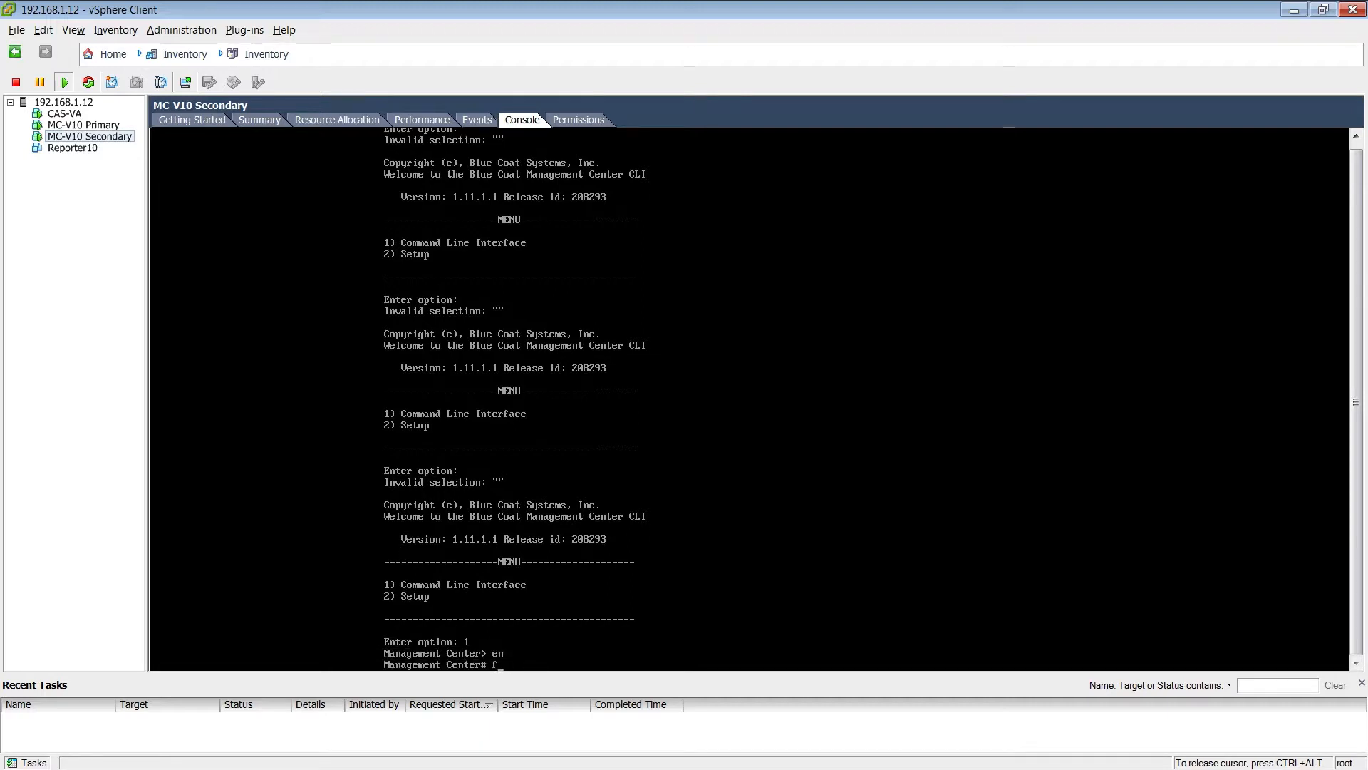
key("BackSpace")
key("BackSpace")
key("BackSpace")
type("ver make-secondary")
key("Return")
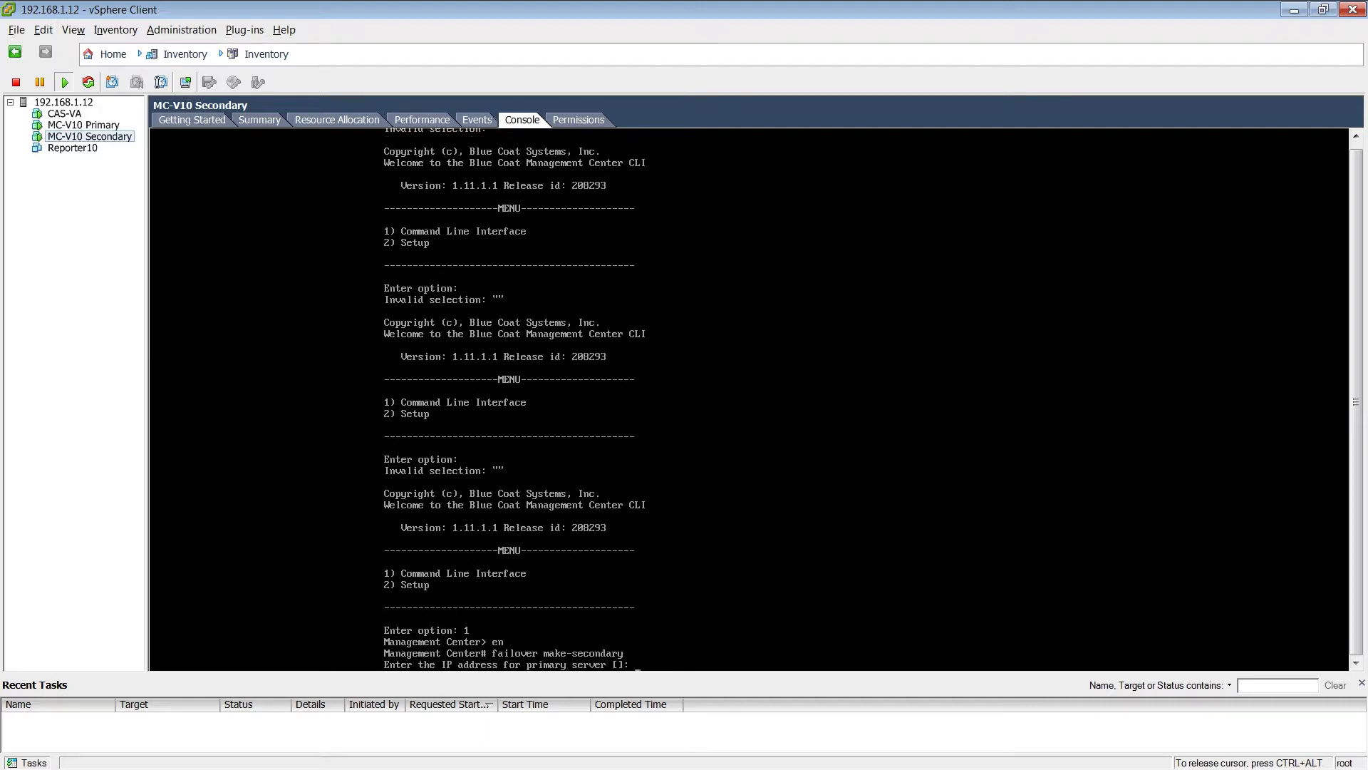
Give 192.168.1.130 as the primary server's IP address and agree to continue with the initial failover data transfer
type("192.168.1.3")
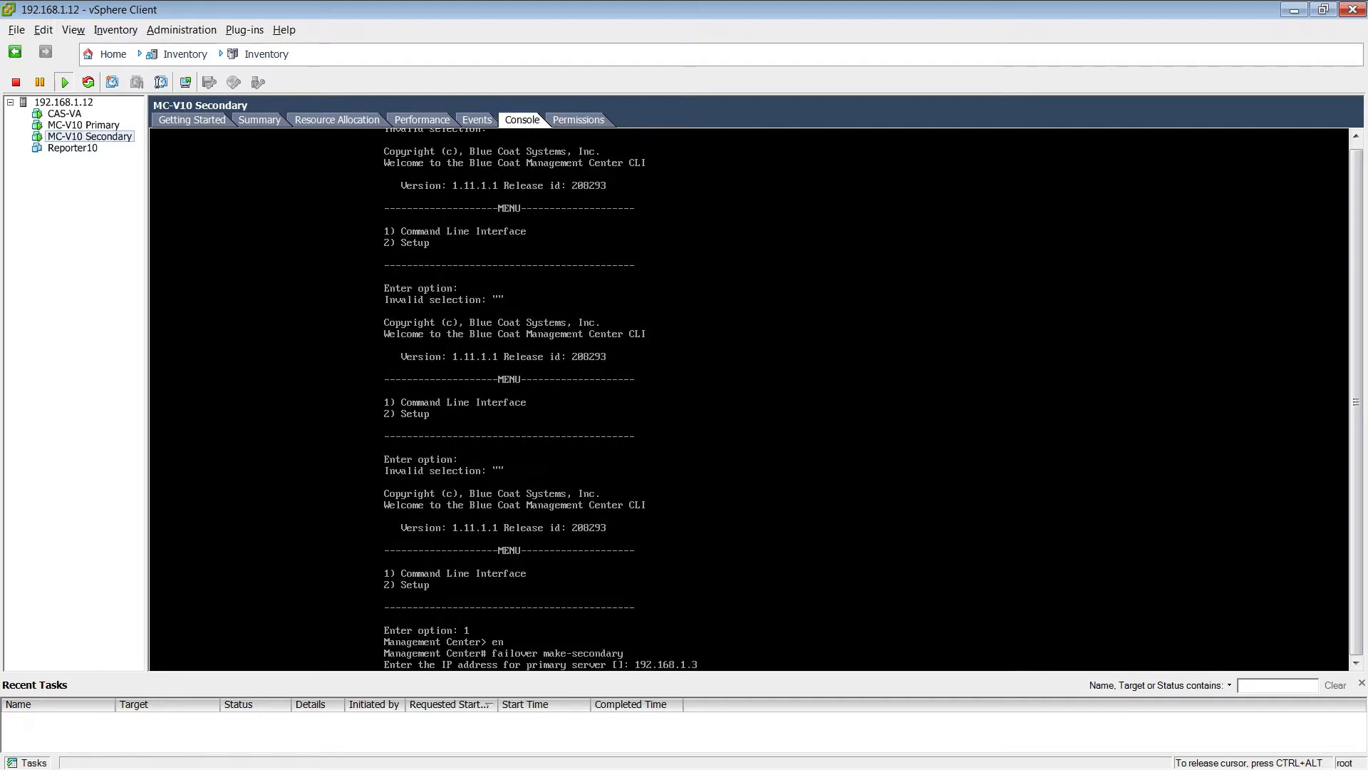
key("BackSpace")
type("130")
key("Return")
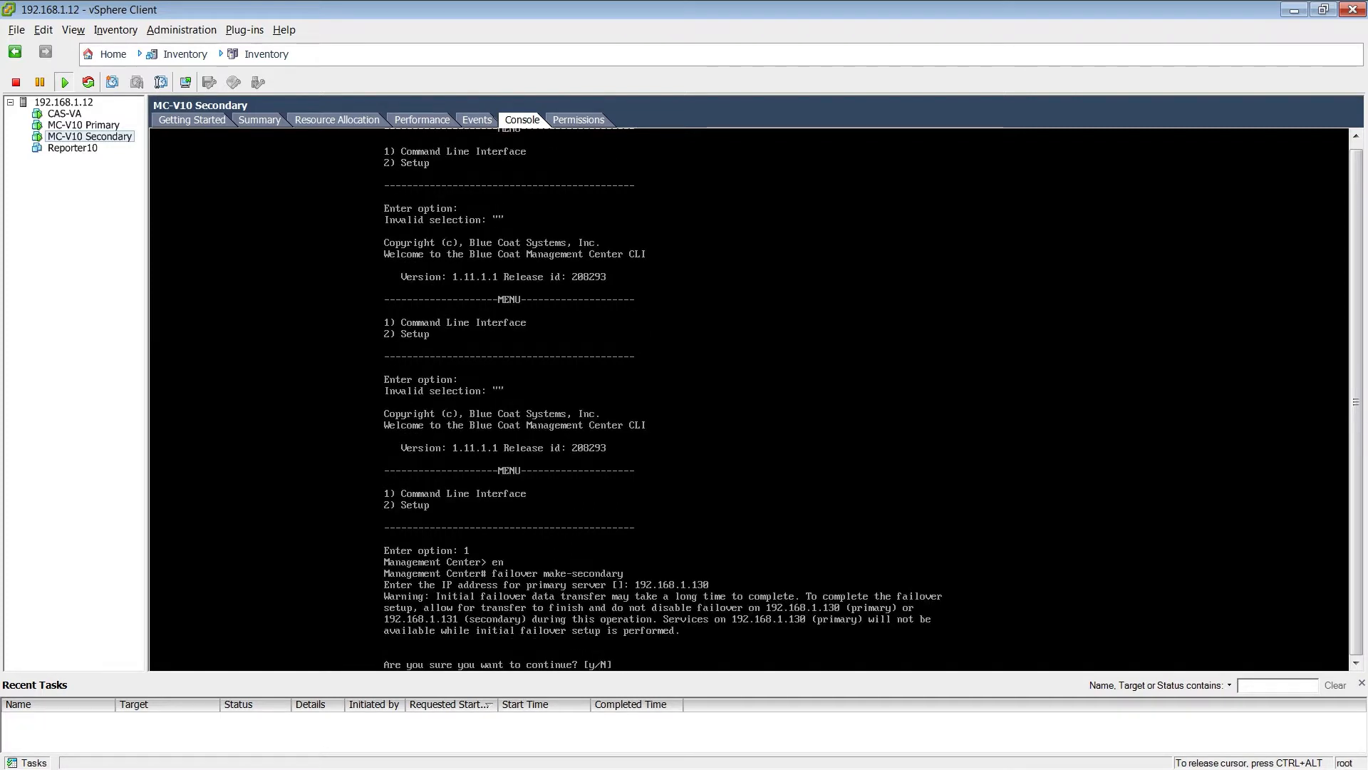
type("y")
key("Return")
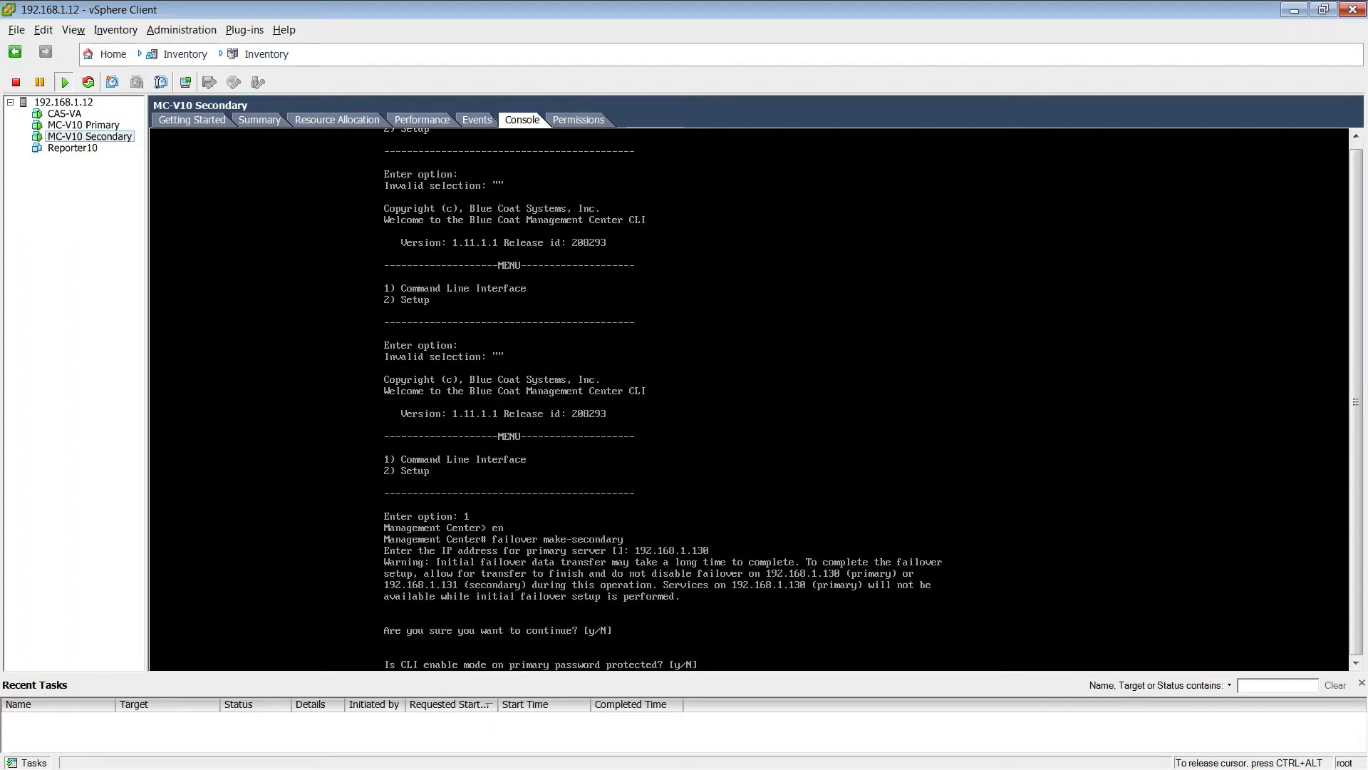
Accept the default No for enable-mode password protection on the primary, and authenticate to the primary server with the admin account password
key("Return")
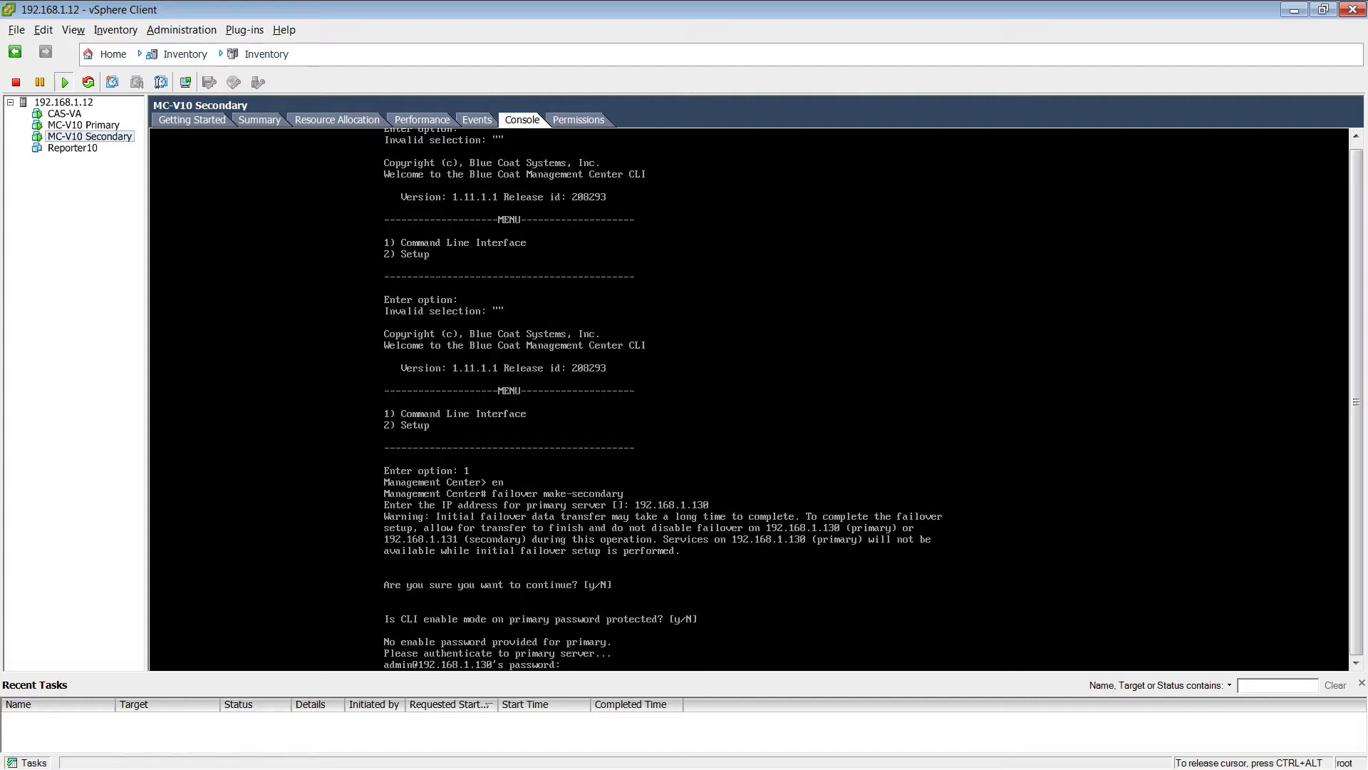
key("Return")
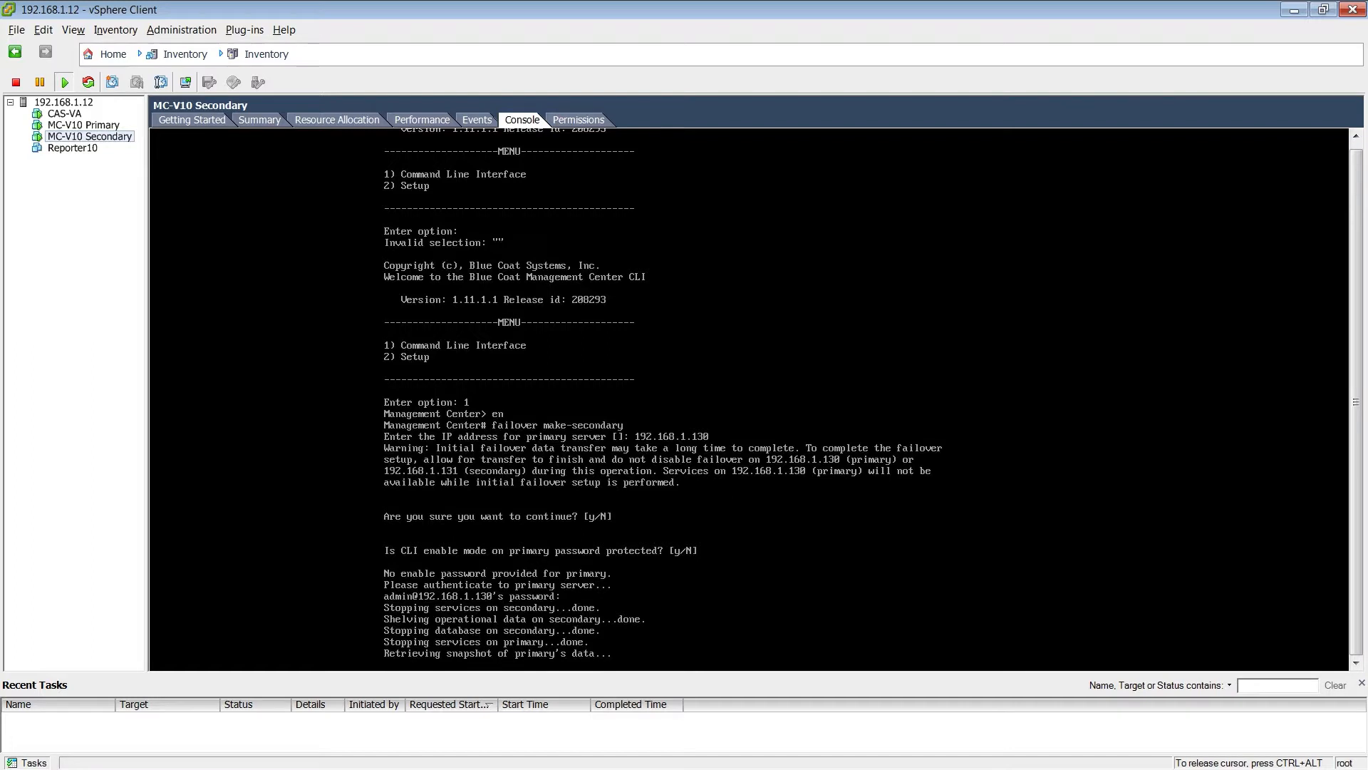
key("ctrl+alt")
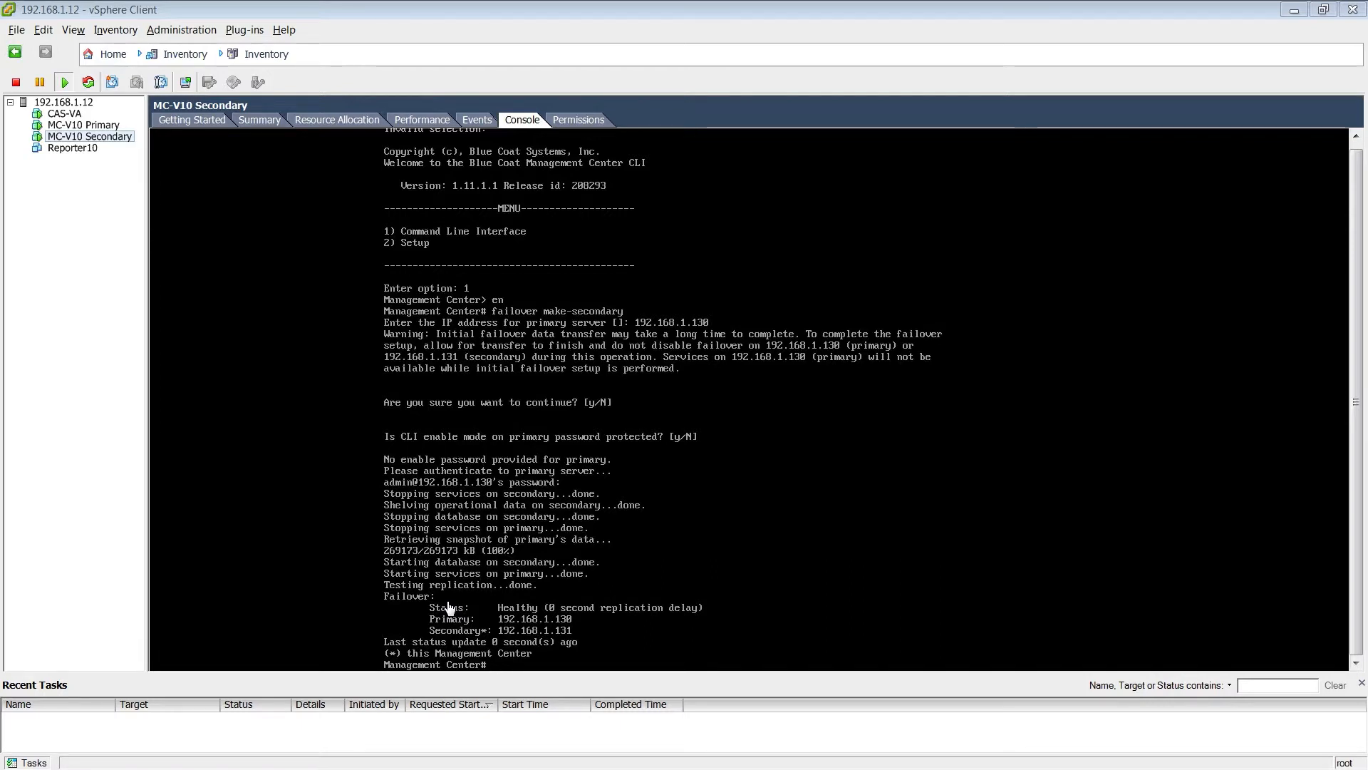
Check the service and failover status of MC-V10 Secondary with the command "show status"
left_click(528, 659)
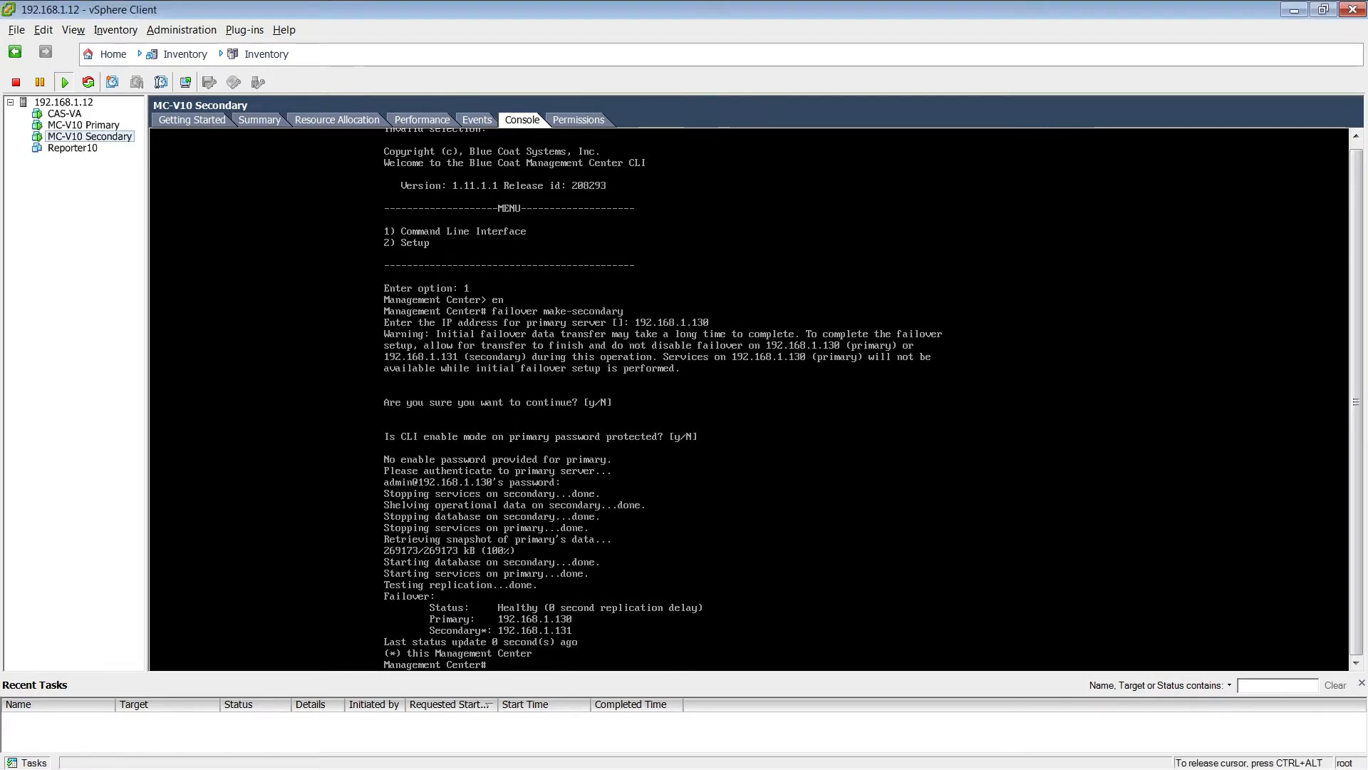
type("show")
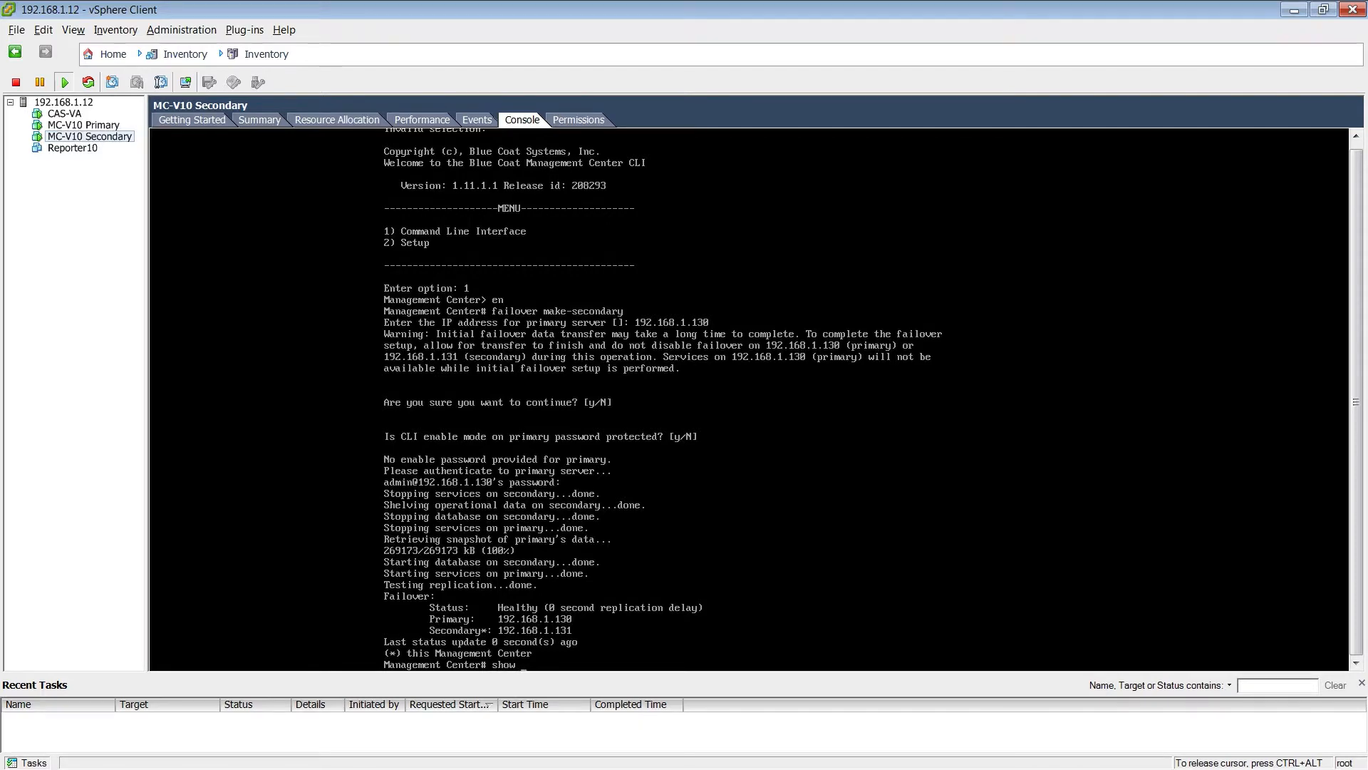
type(" status")
key("Return")
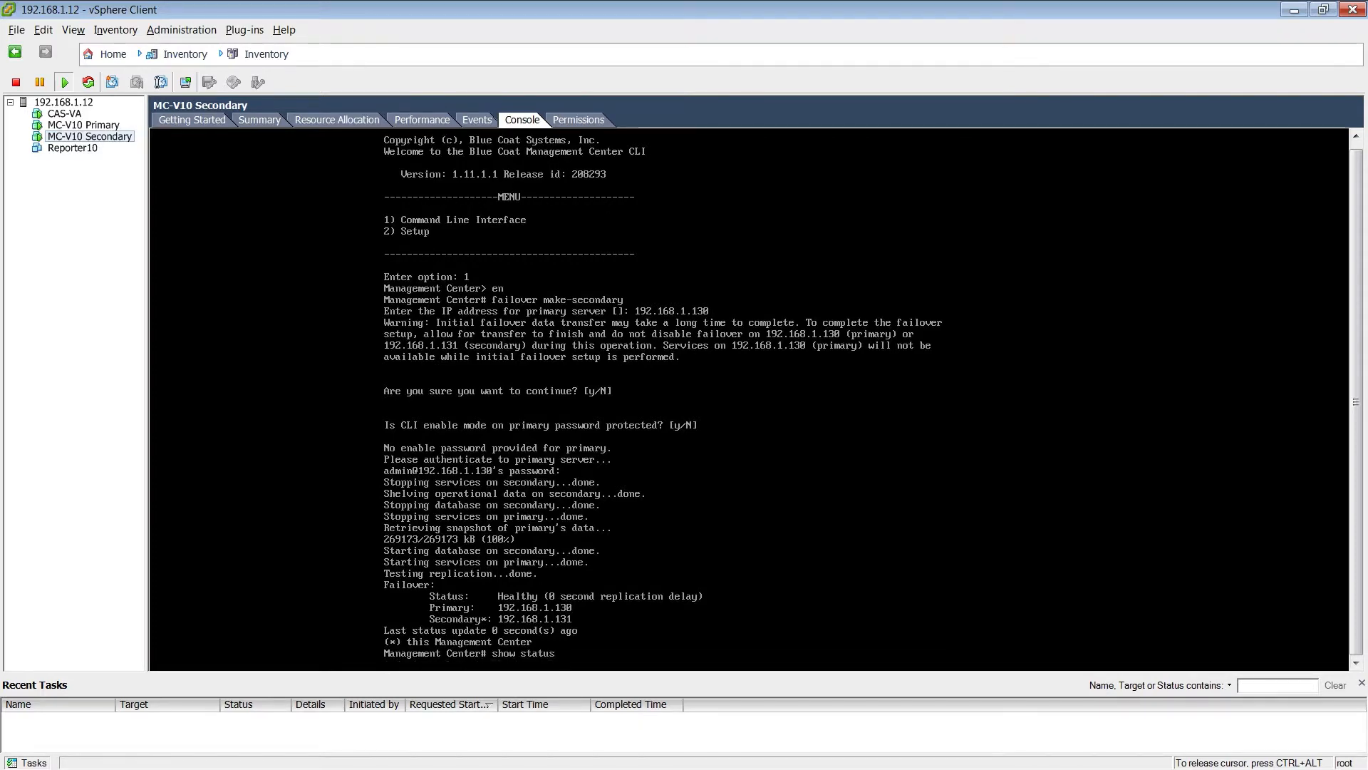
key("ctrl+alt")
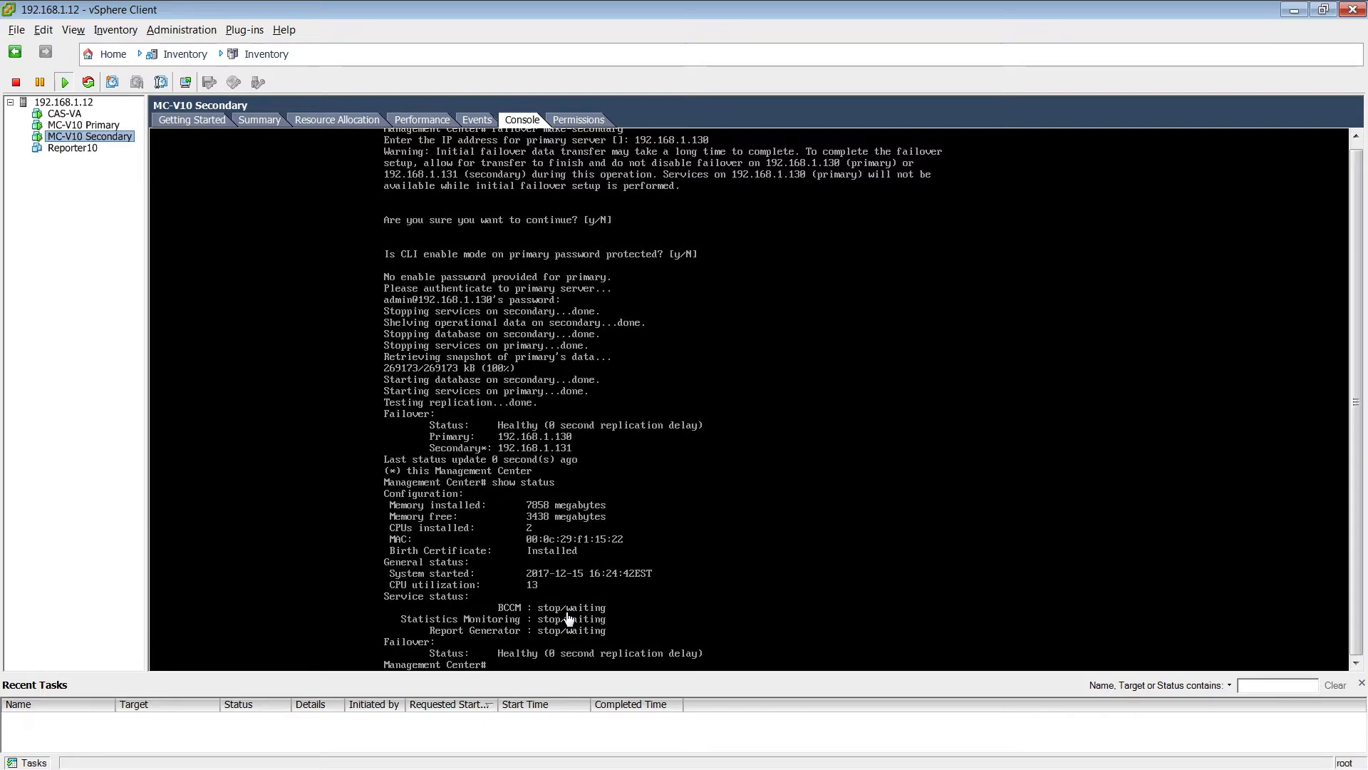
Check the service and failover status of MC-V10 Primary with the command "show status"
left_click(93, 125)
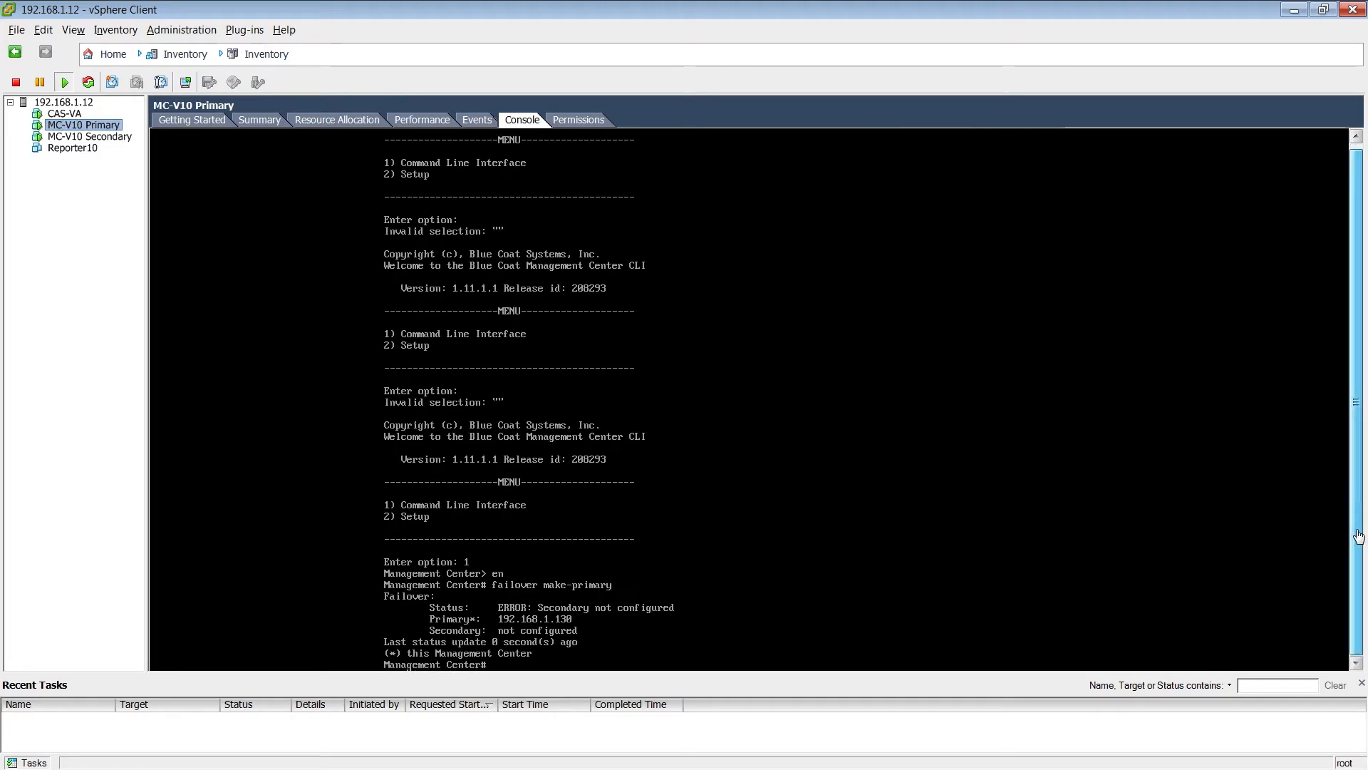
left_click(652, 656)
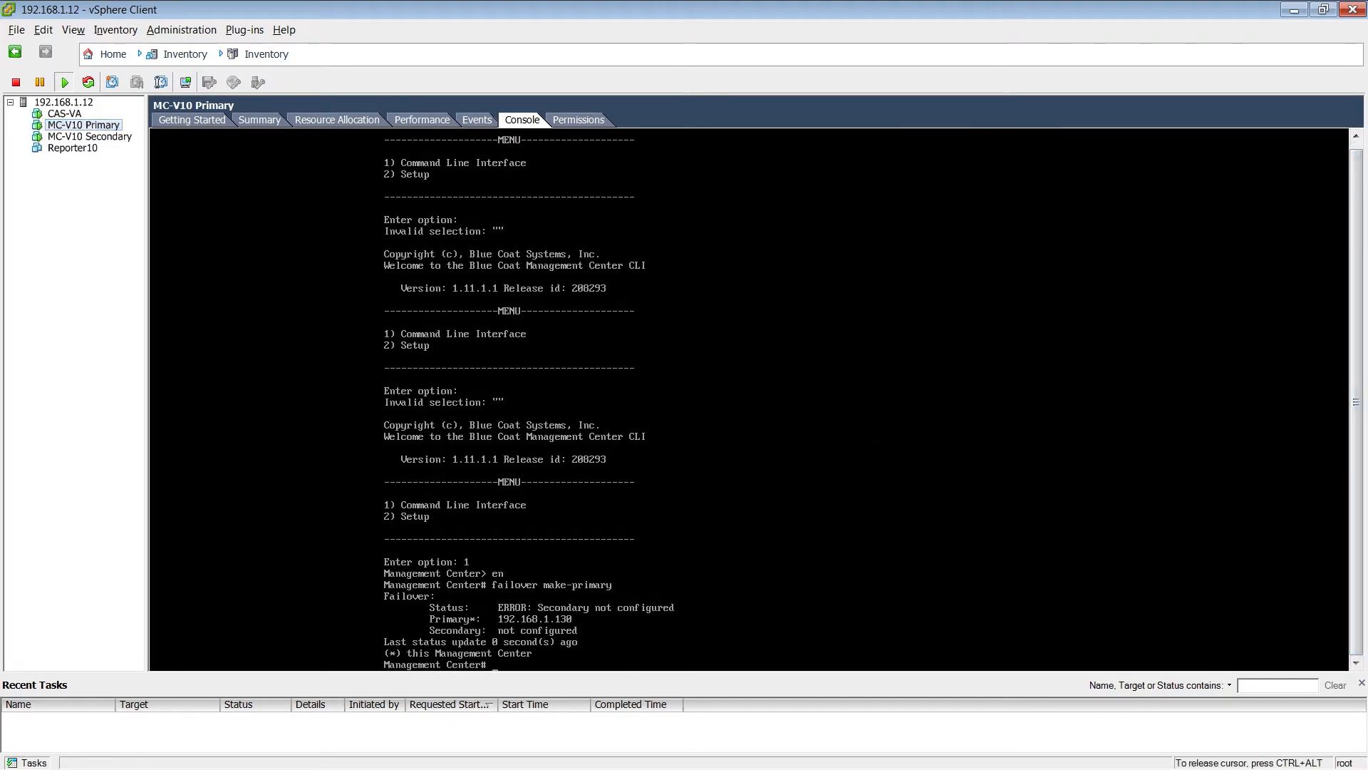
type("show status")
key("Return")
key("Return")
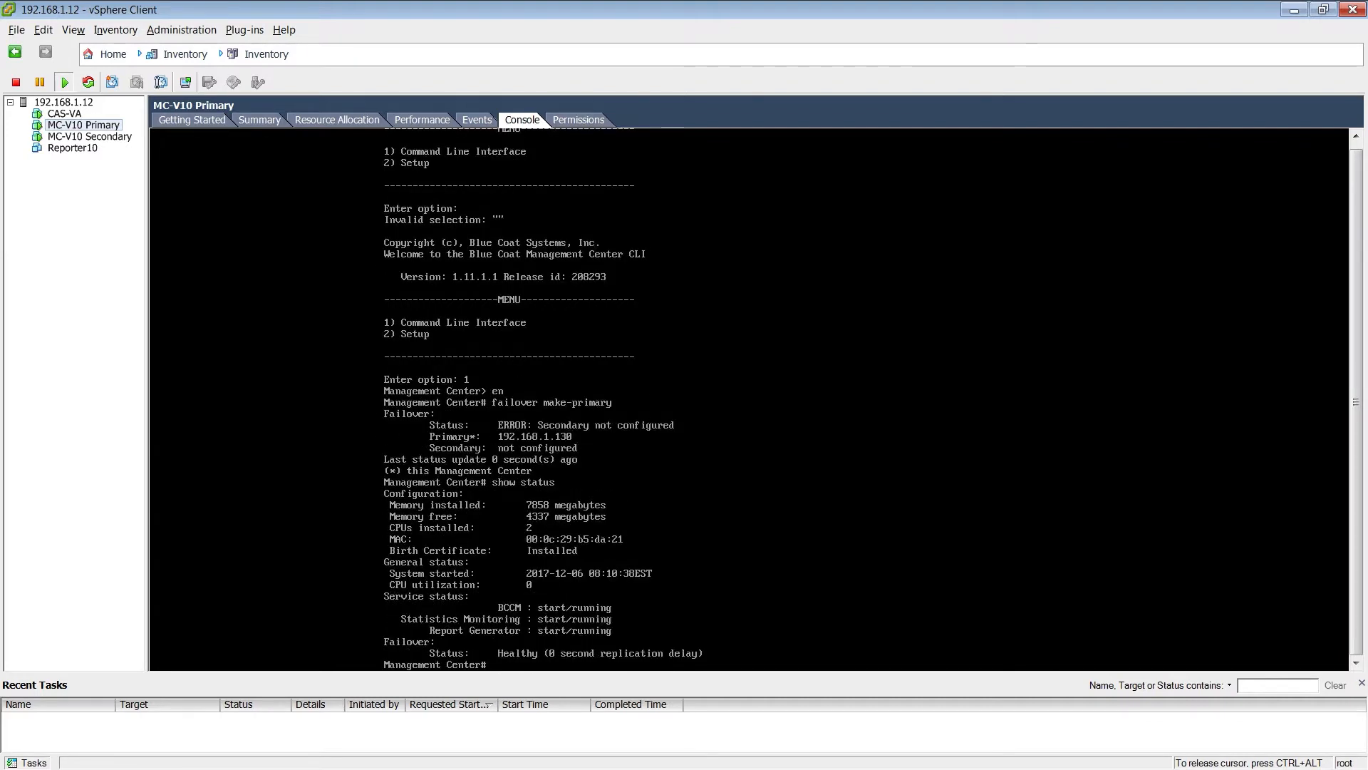
key("ctrl+alt")
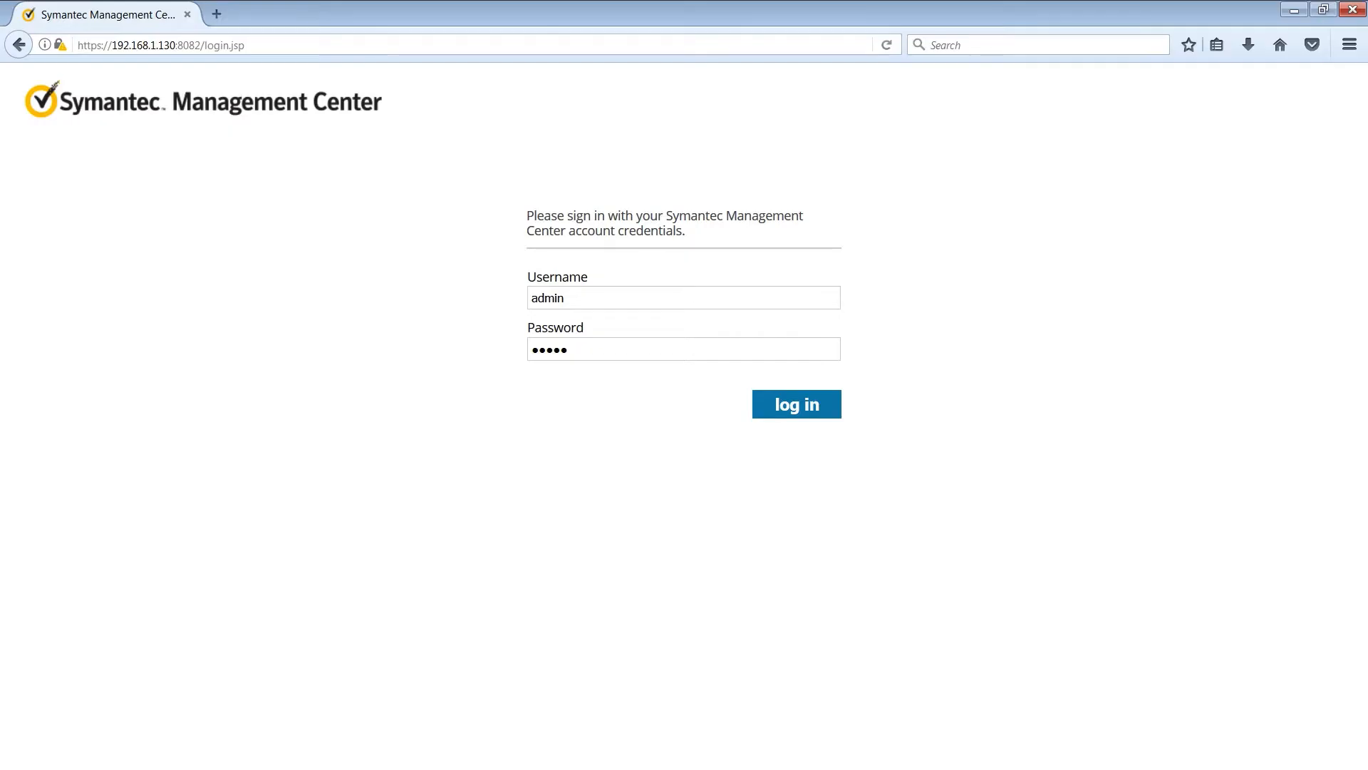
Switch to the browser and sign in to Symantec Management Center at 192.168.1.130 with the filled-in admin credentials
left_click(823, 408)
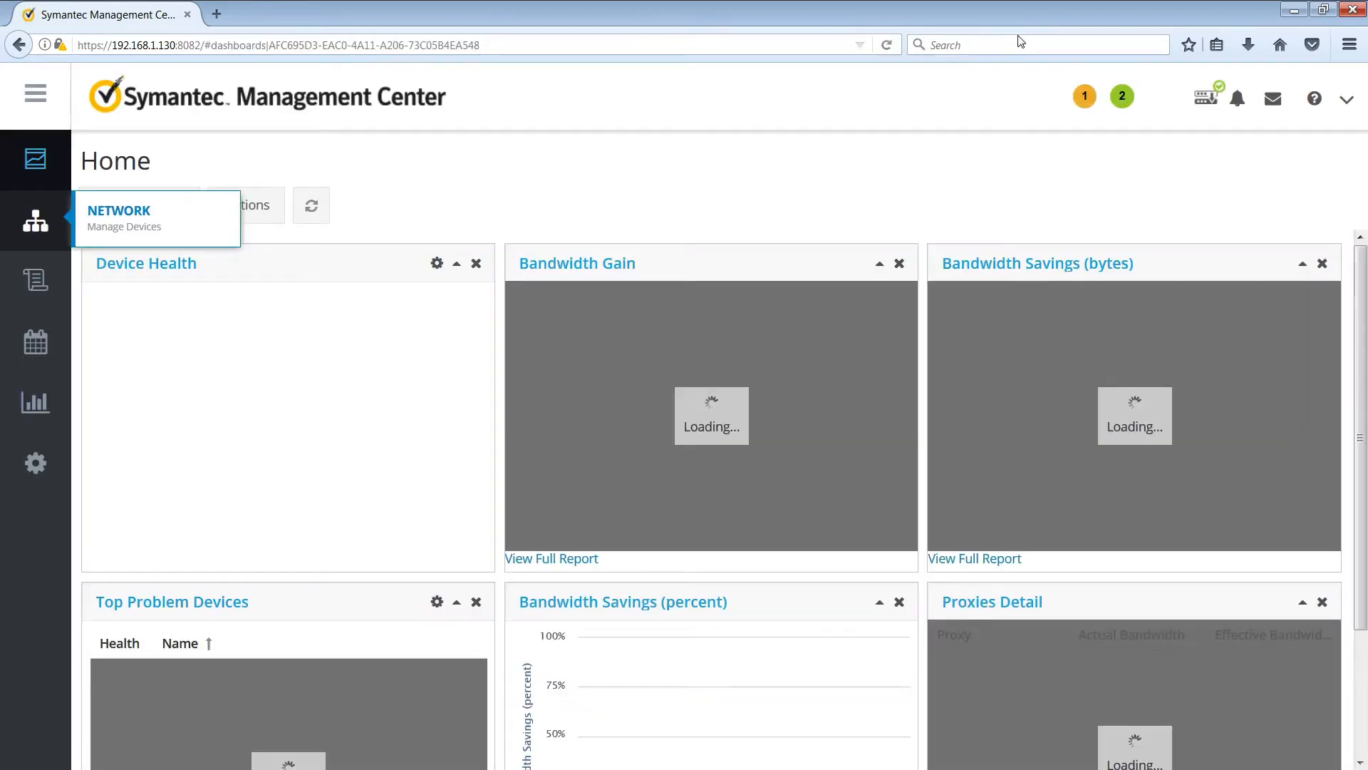
mouse_move(1220, 104)
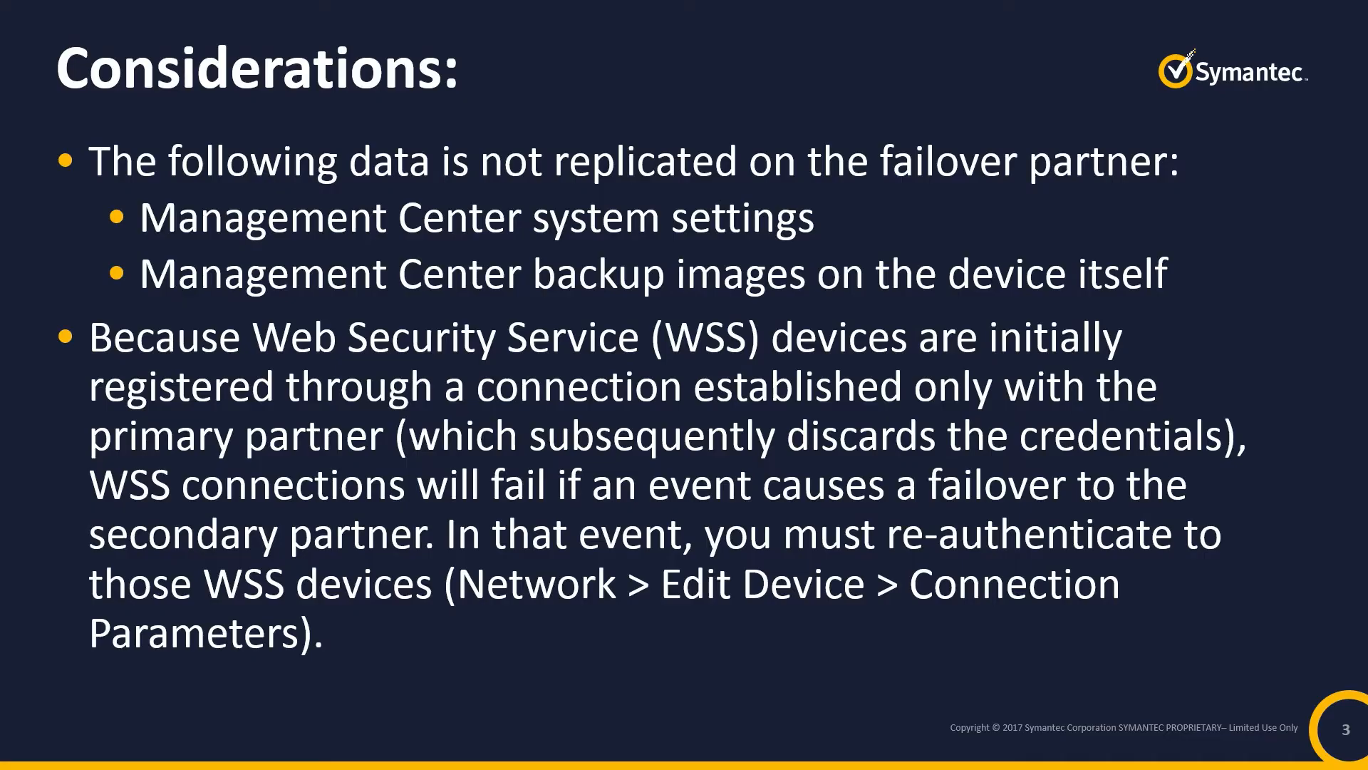
left_click(554, 275)
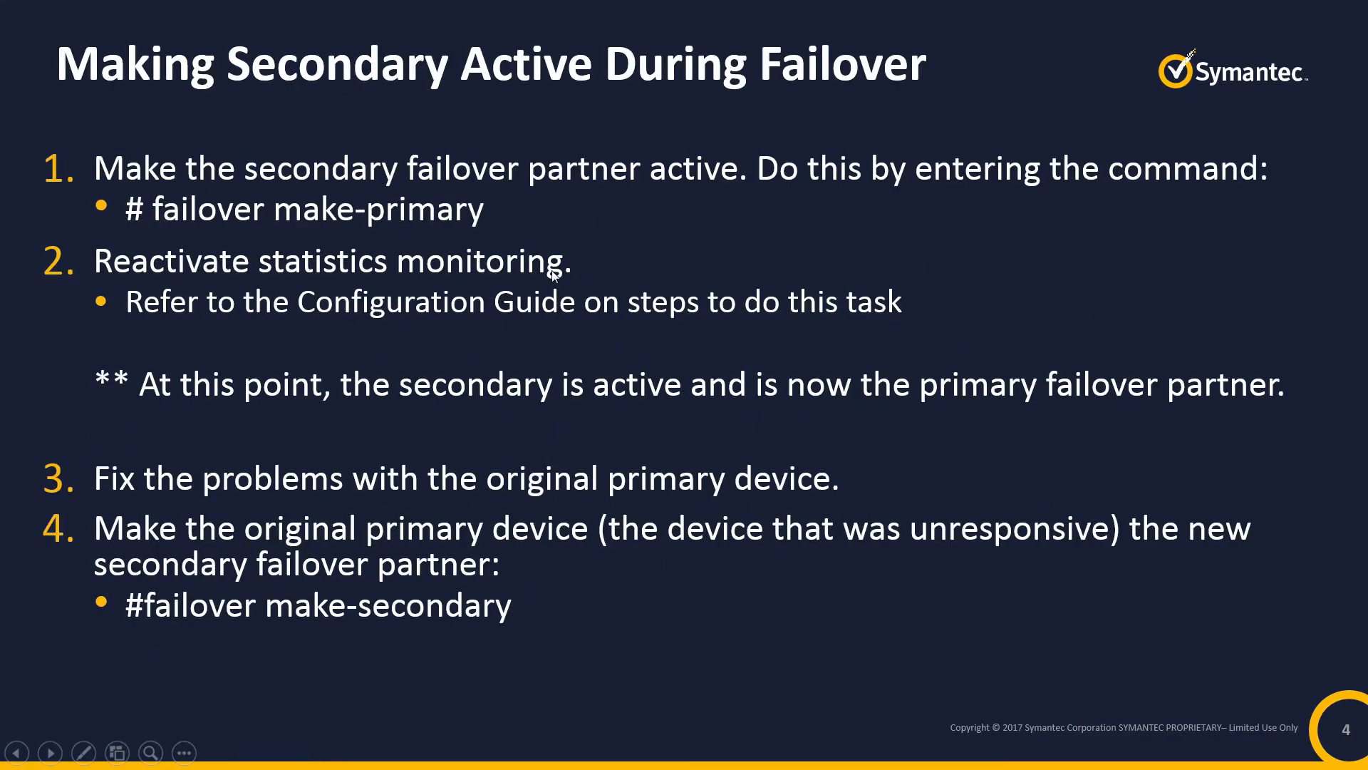